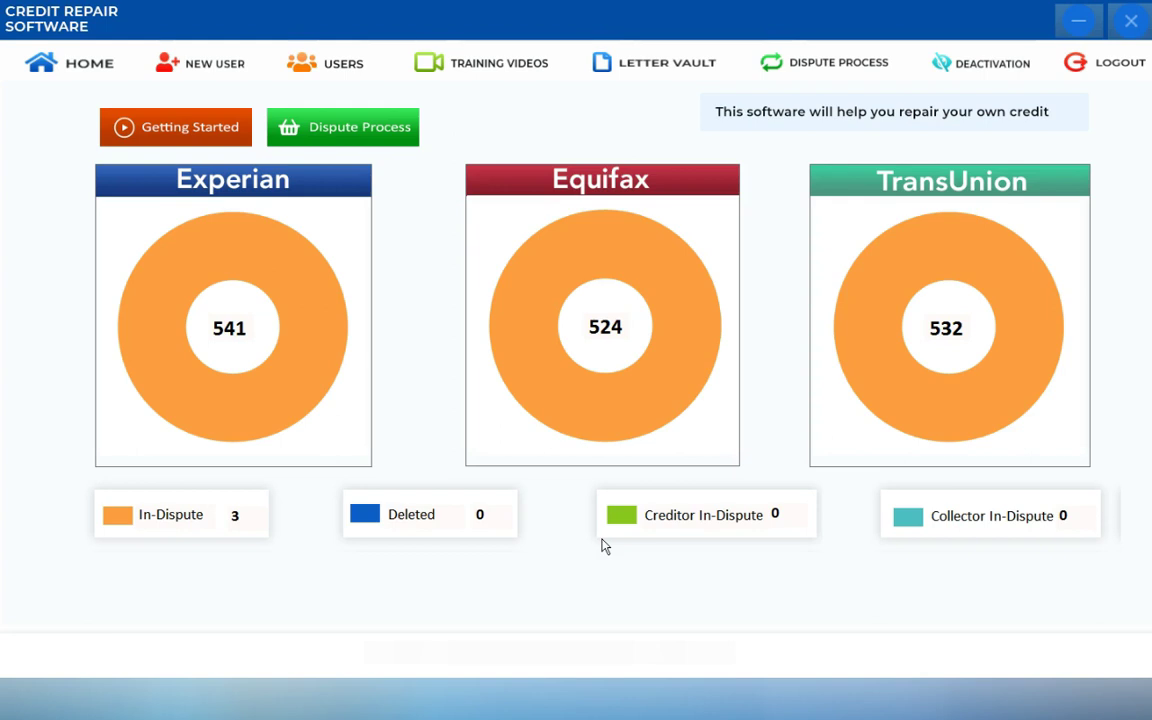
Open the first listed user's profile and go to their creditor disputes
click(335, 78)
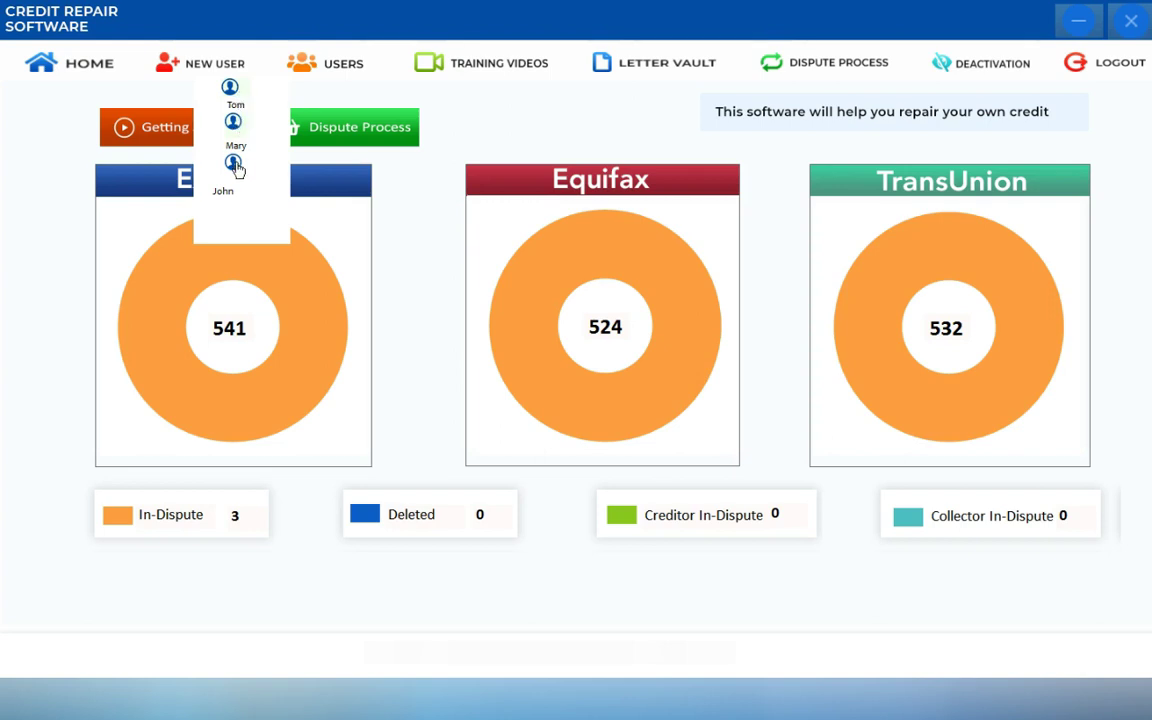
click(230, 92)
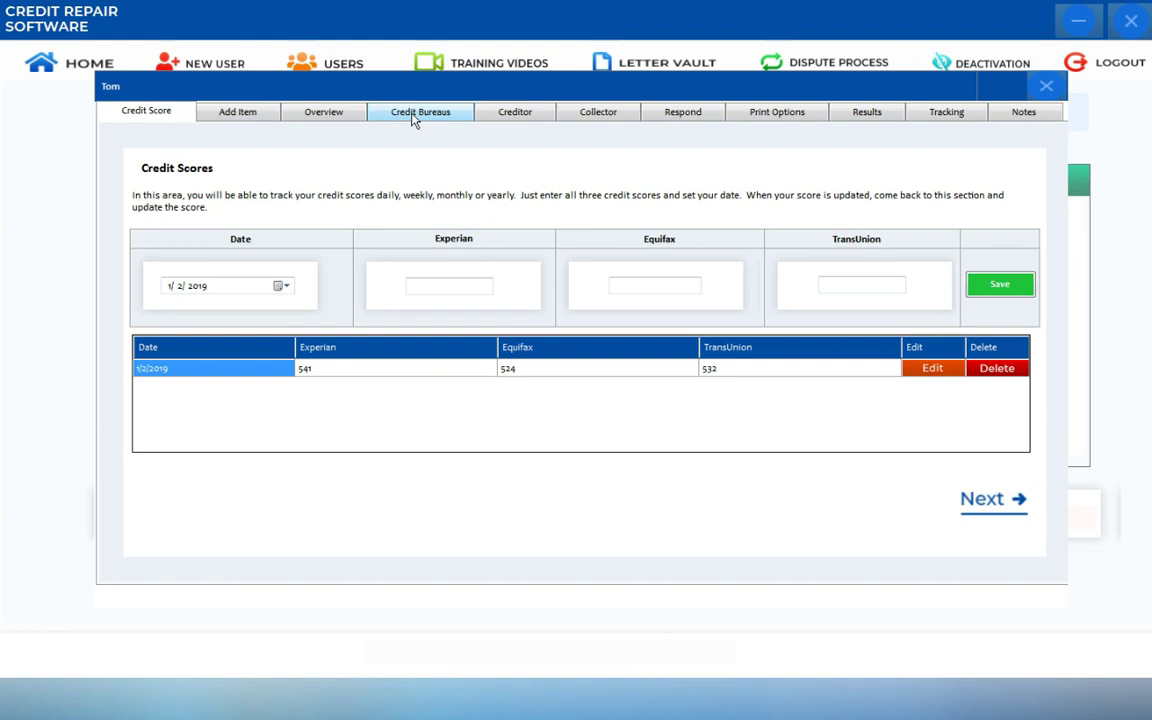
click(507, 117)
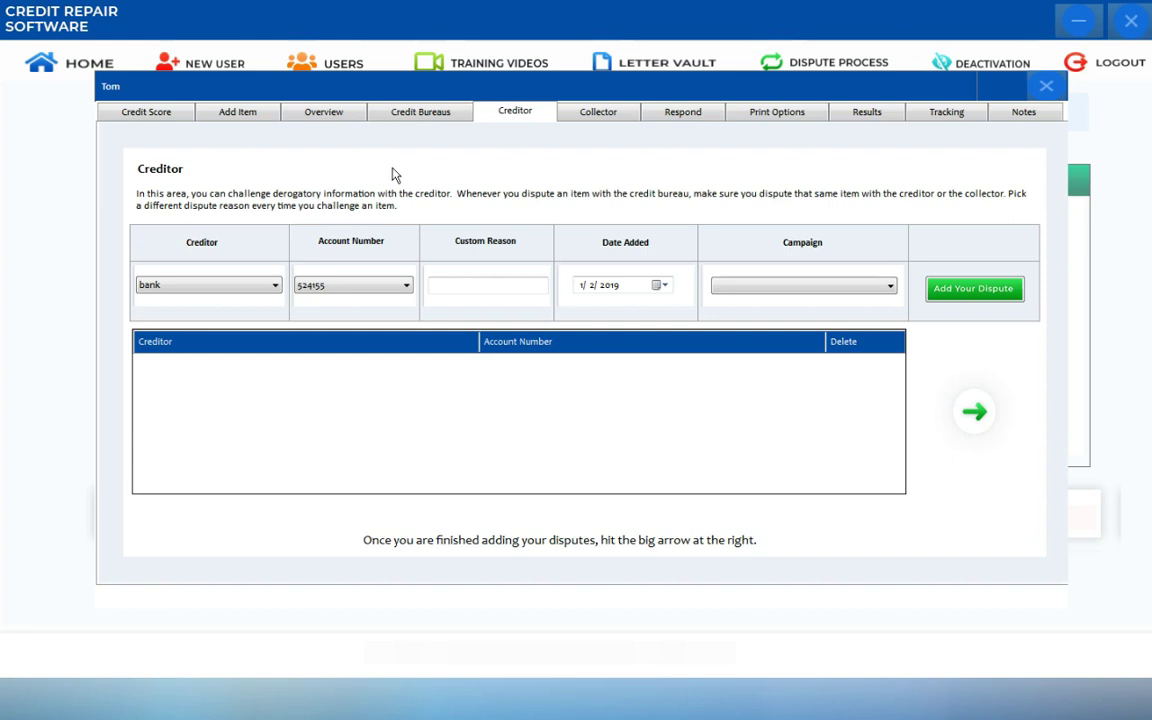
Add a creditor dispute for "new" with custom reason "Inaccurate" and campaign Authorized User Letter 1, and finish adding disputes
click(271, 291)
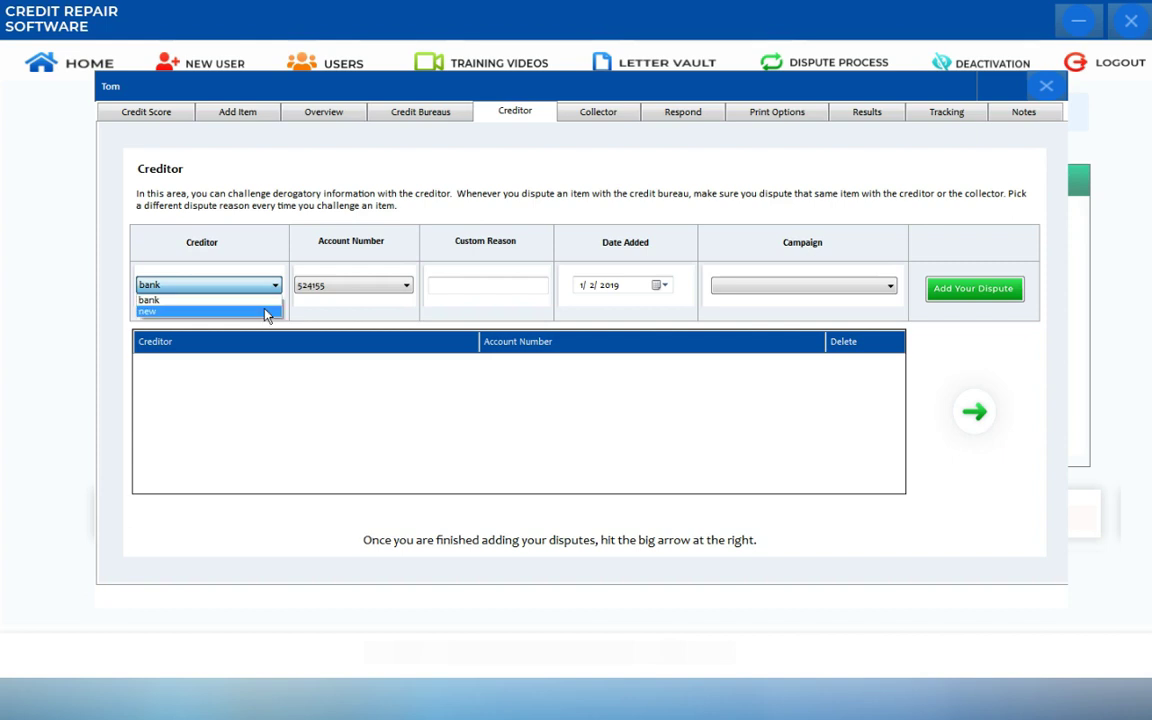
click(266, 314)
click(456, 285)
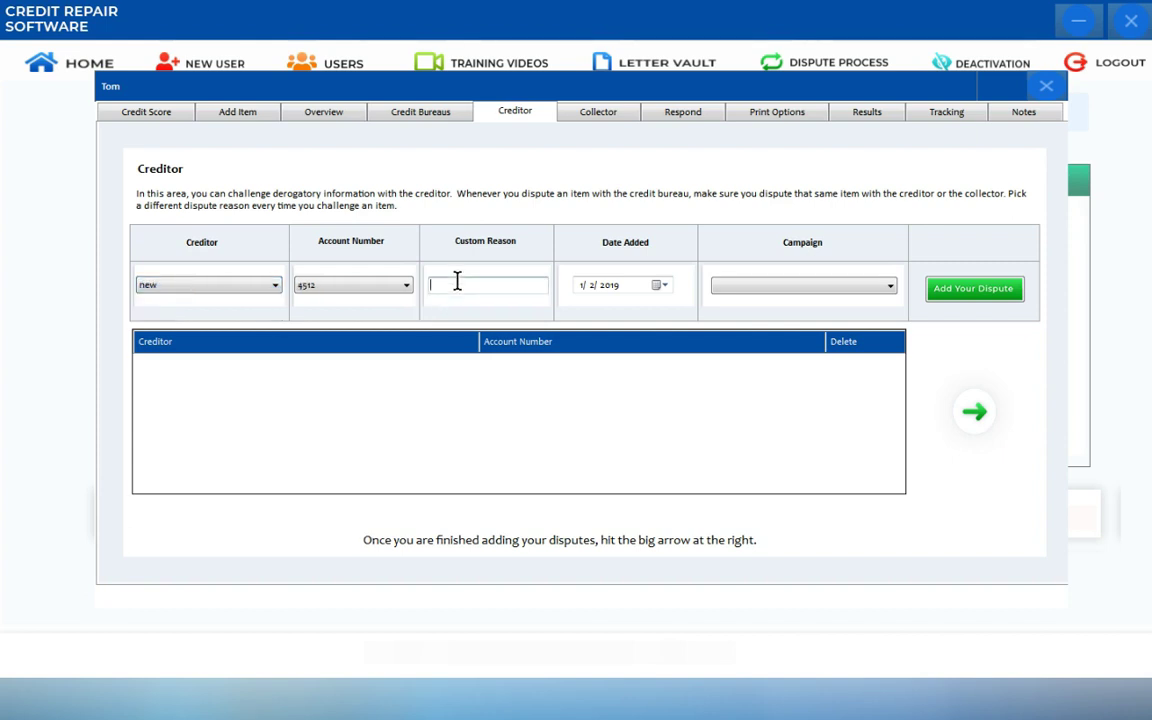
text(Inaccurate)
click(785, 291)
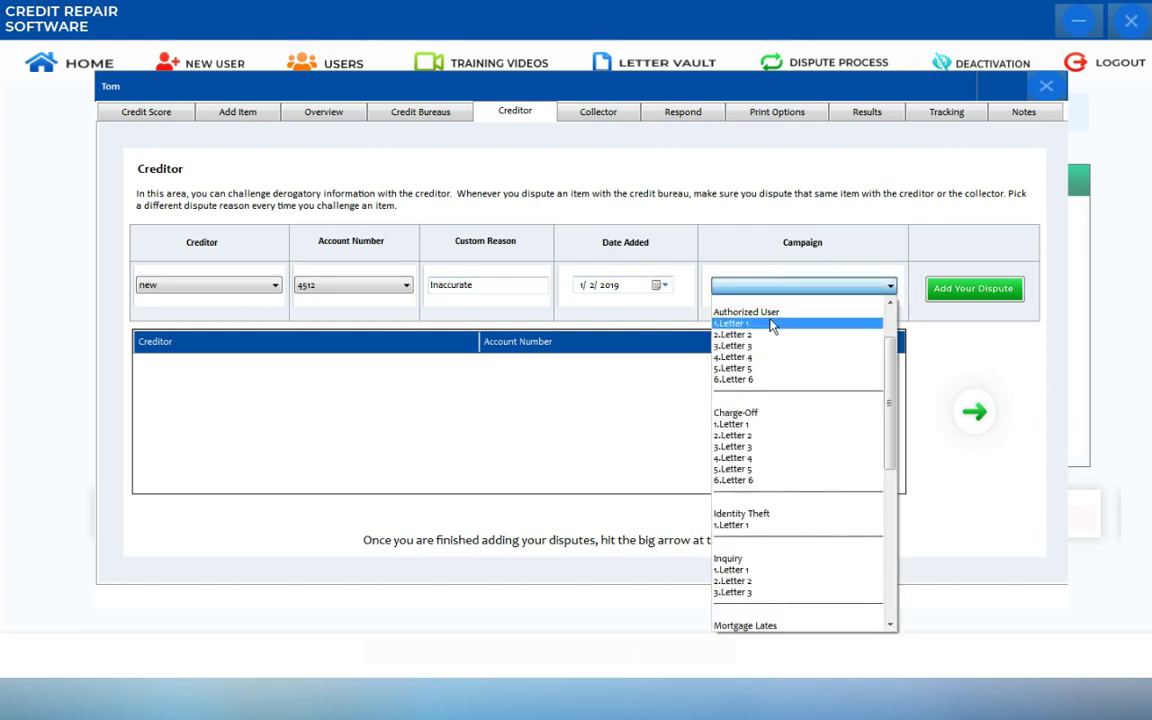
click(772, 324)
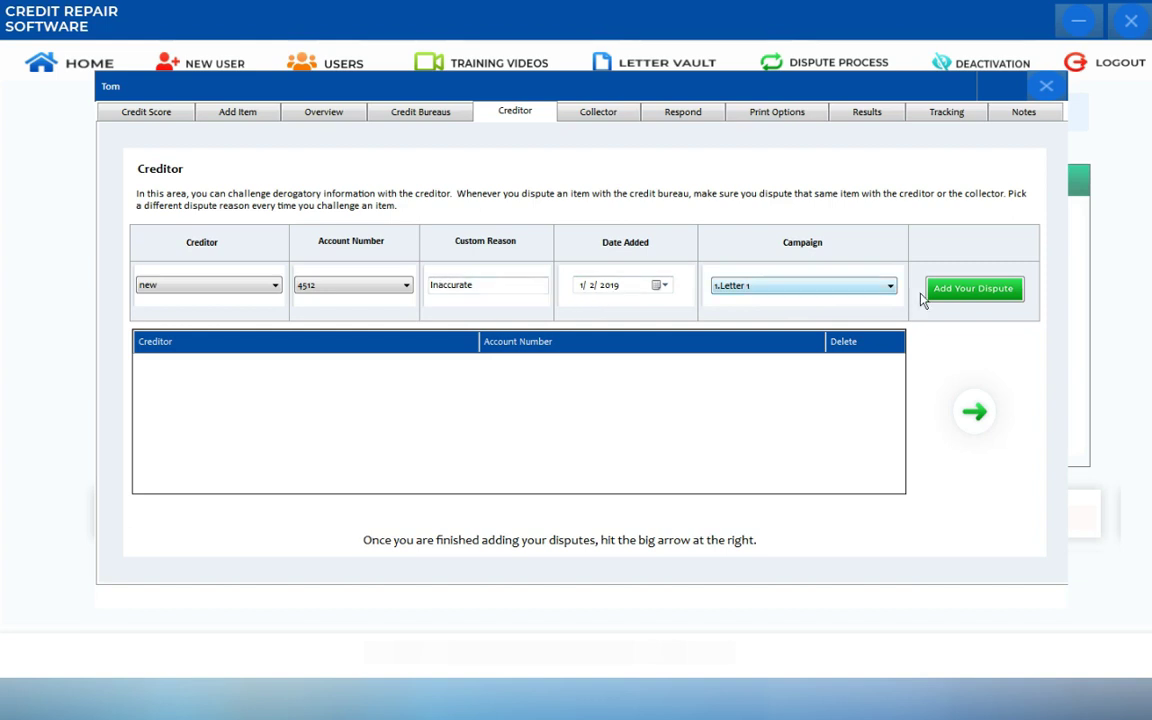
click(955, 296)
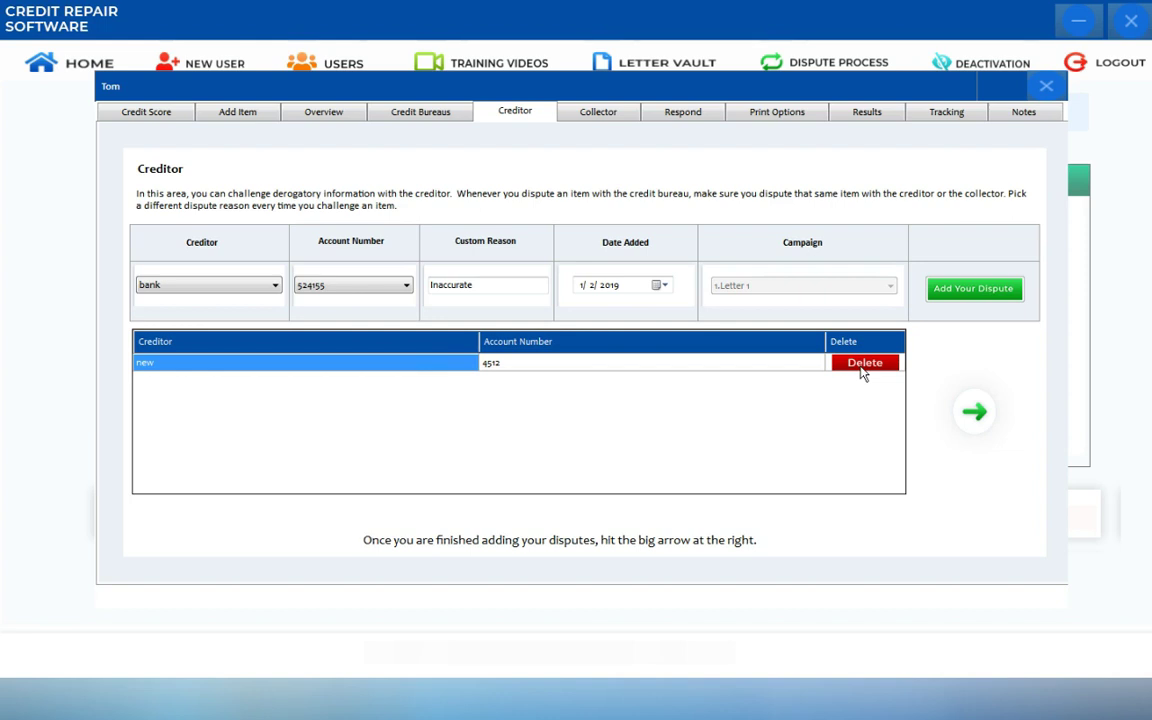
click(975, 414)
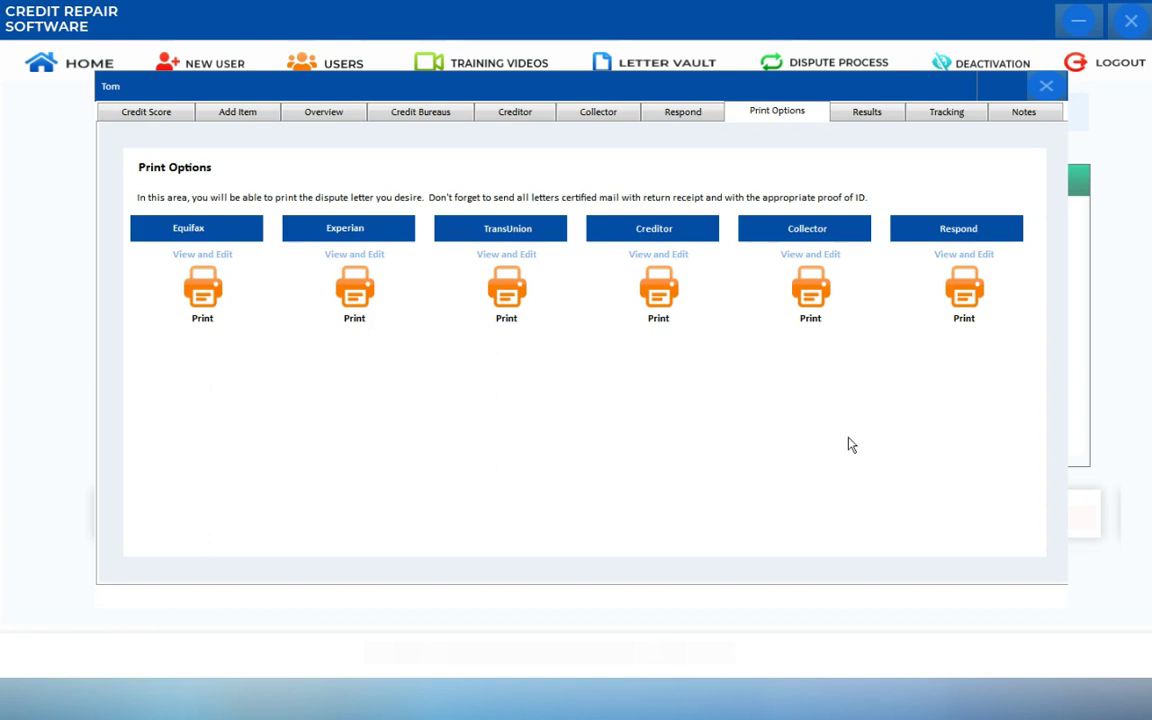
Preview the creditor letter, check its save options without saving, and close the letter viewer
click(658, 291)
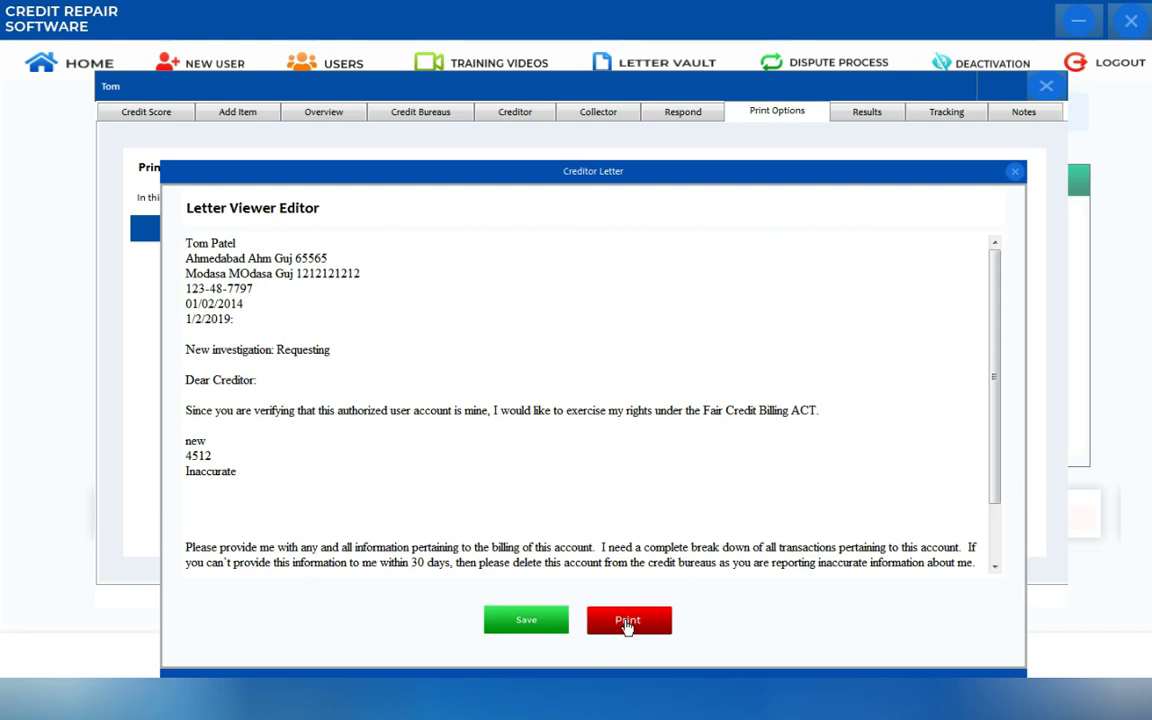
click(523, 622)
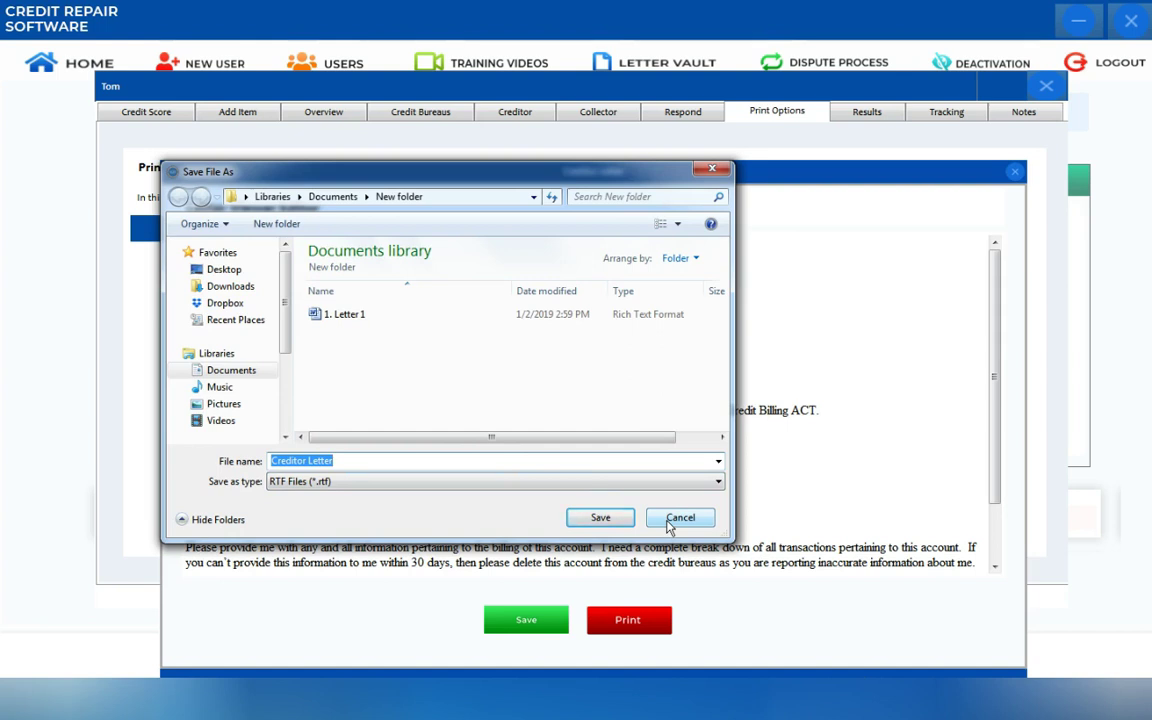
click(678, 518)
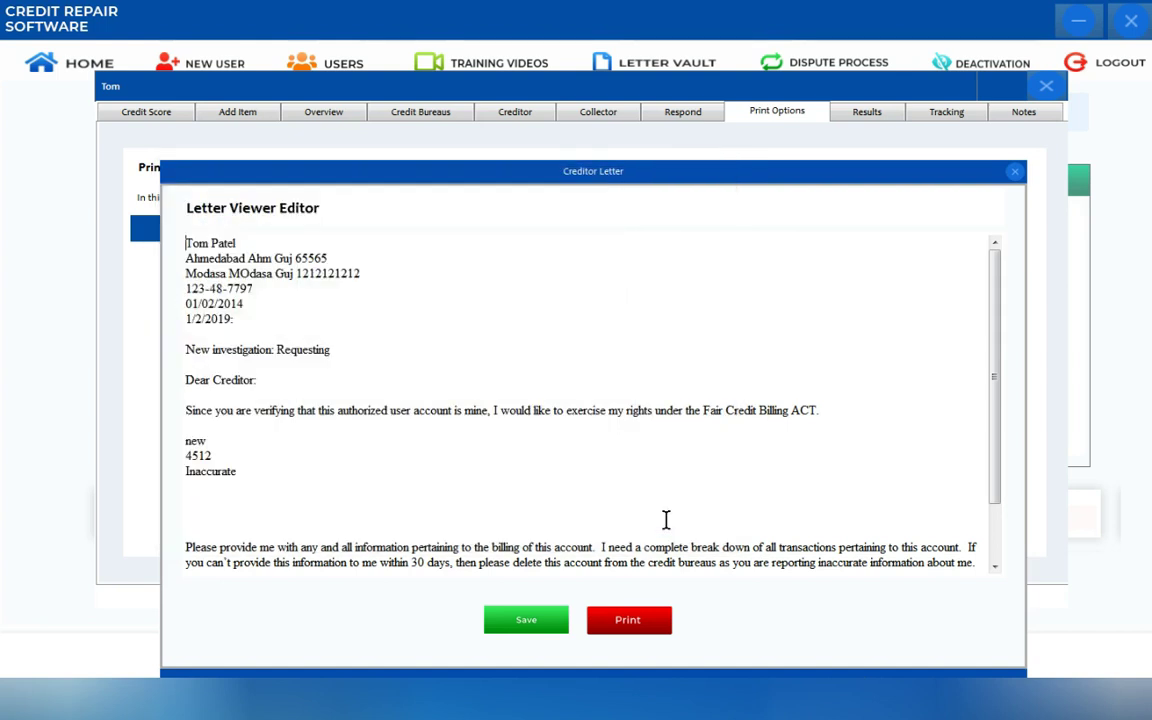
click(1015, 172)
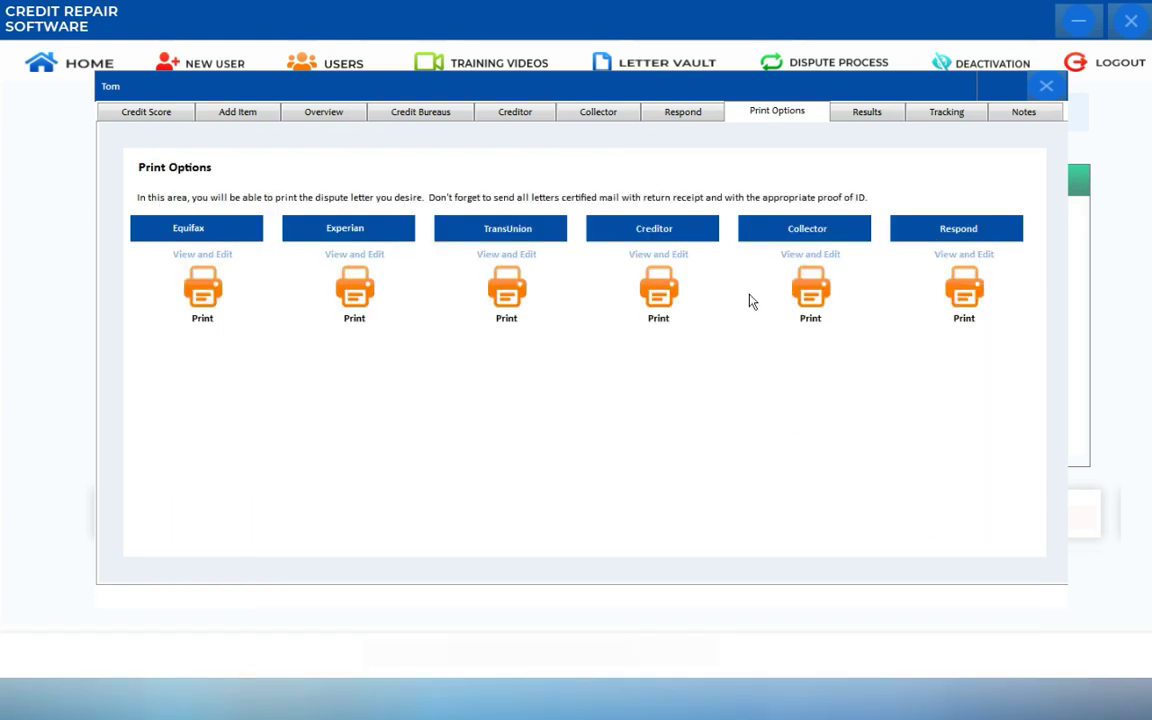
Add a collector dispute for "new" with custom reason "unfair" and campaign Identity Theft Letter 1, and finish adding disputes
click(600, 113)
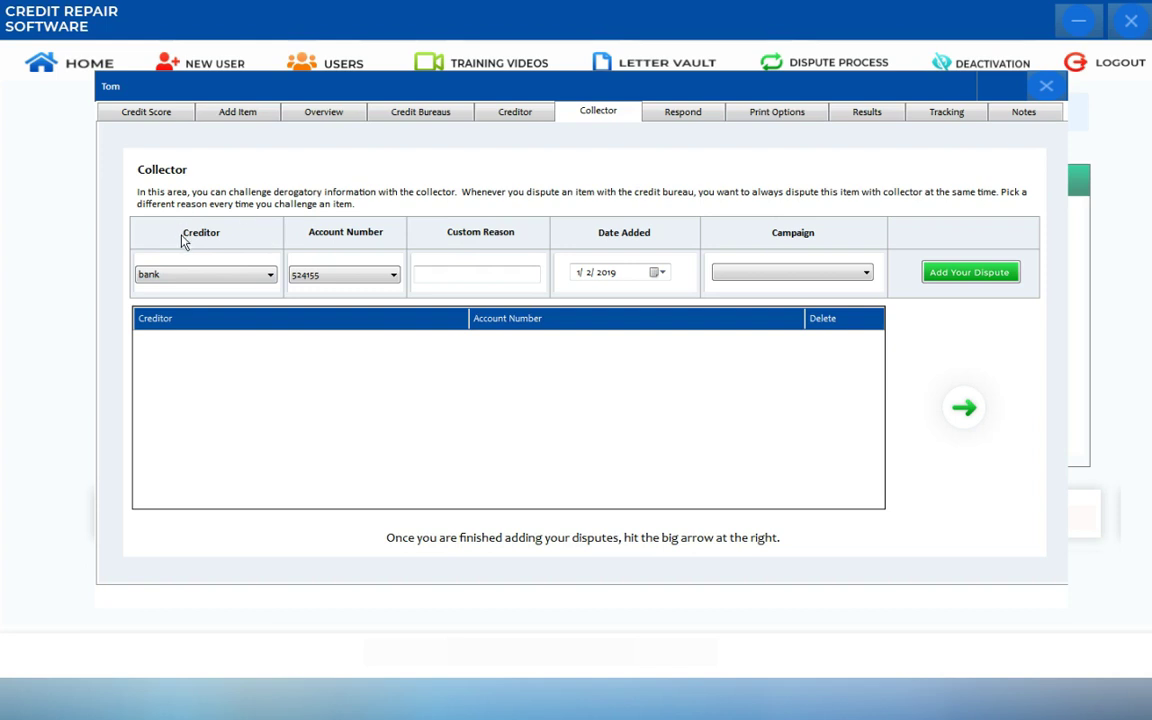
click(203, 277)
click(199, 302)
click(484, 275)
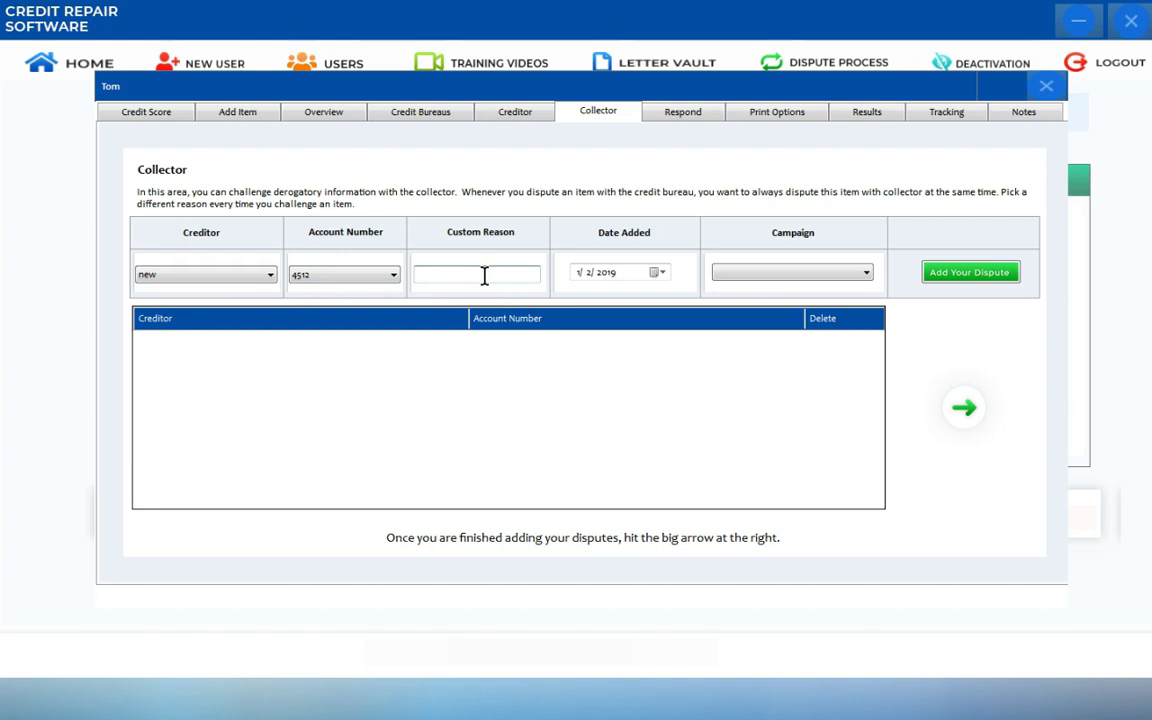
click(484, 275)
text(unfair)
click(769, 275)
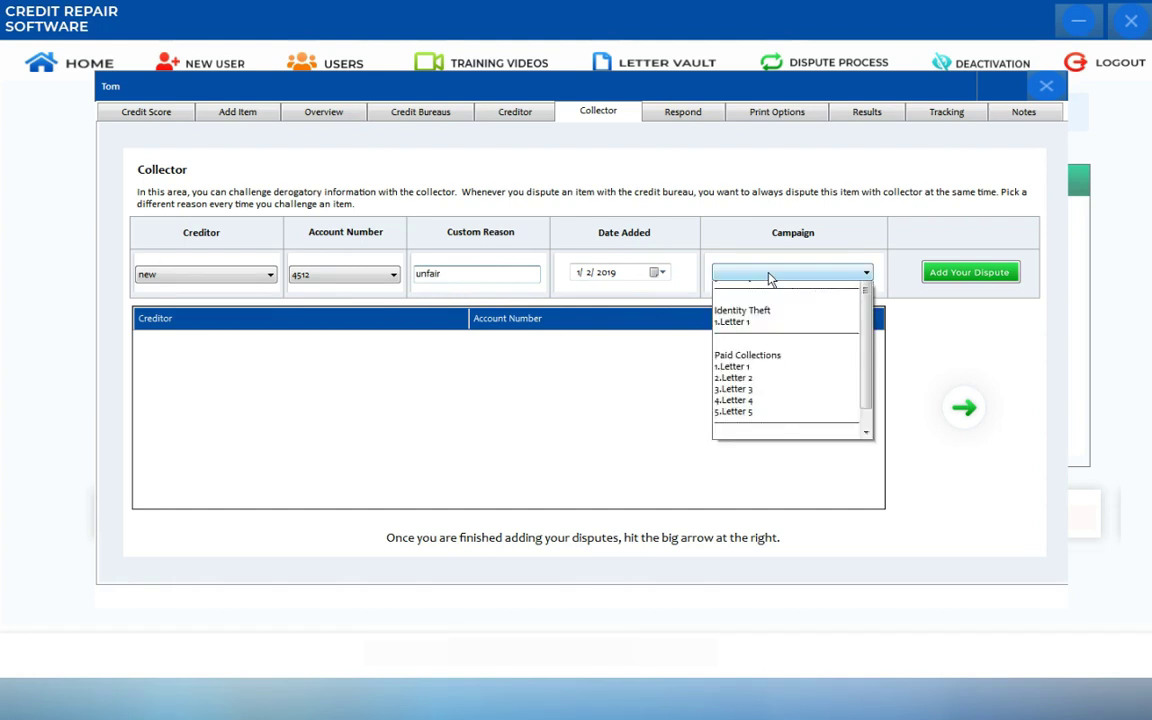
click(758, 317)
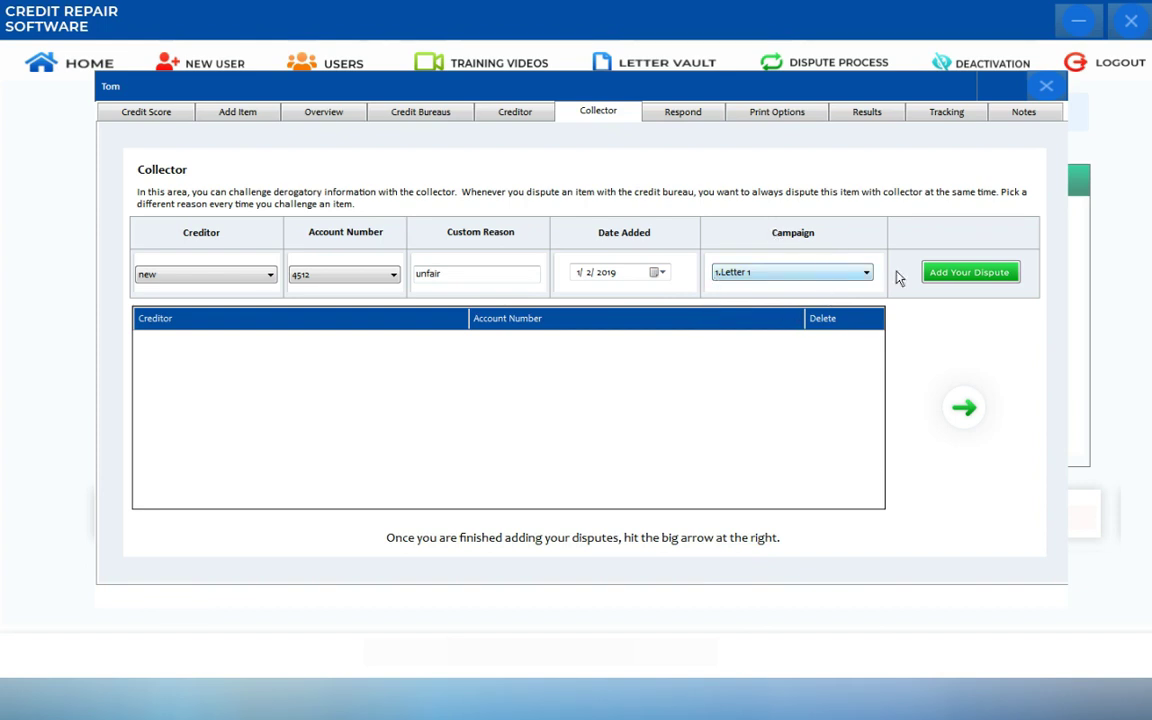
click(933, 282)
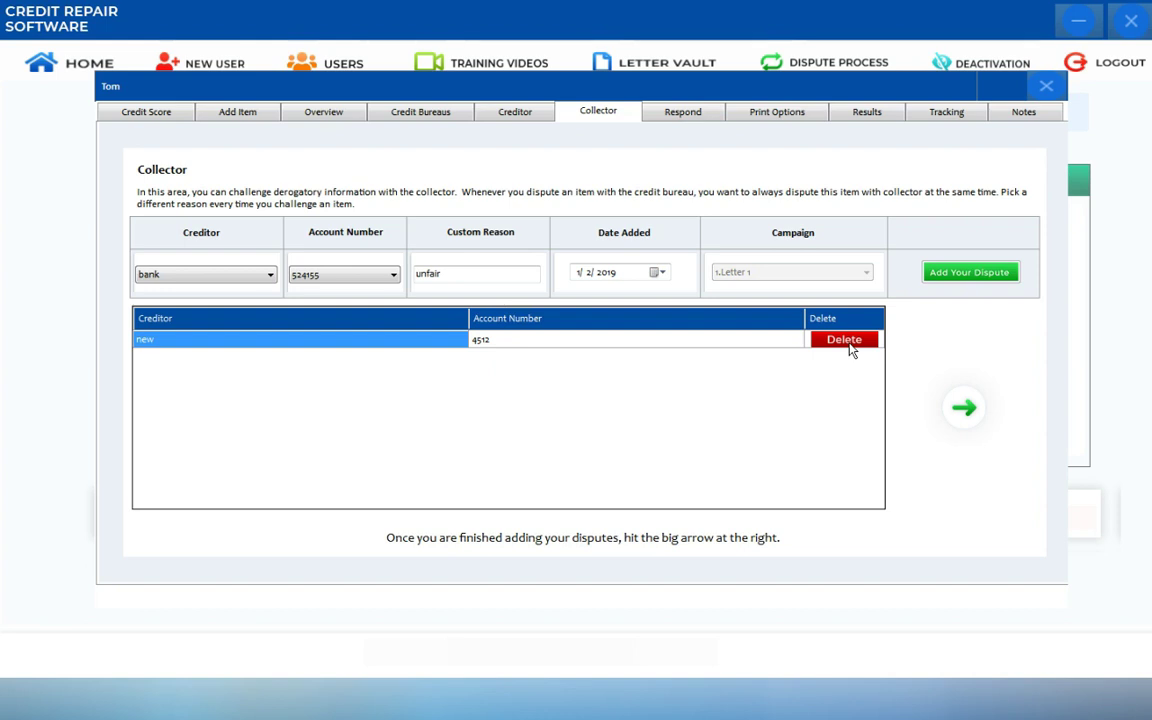
click(962, 411)
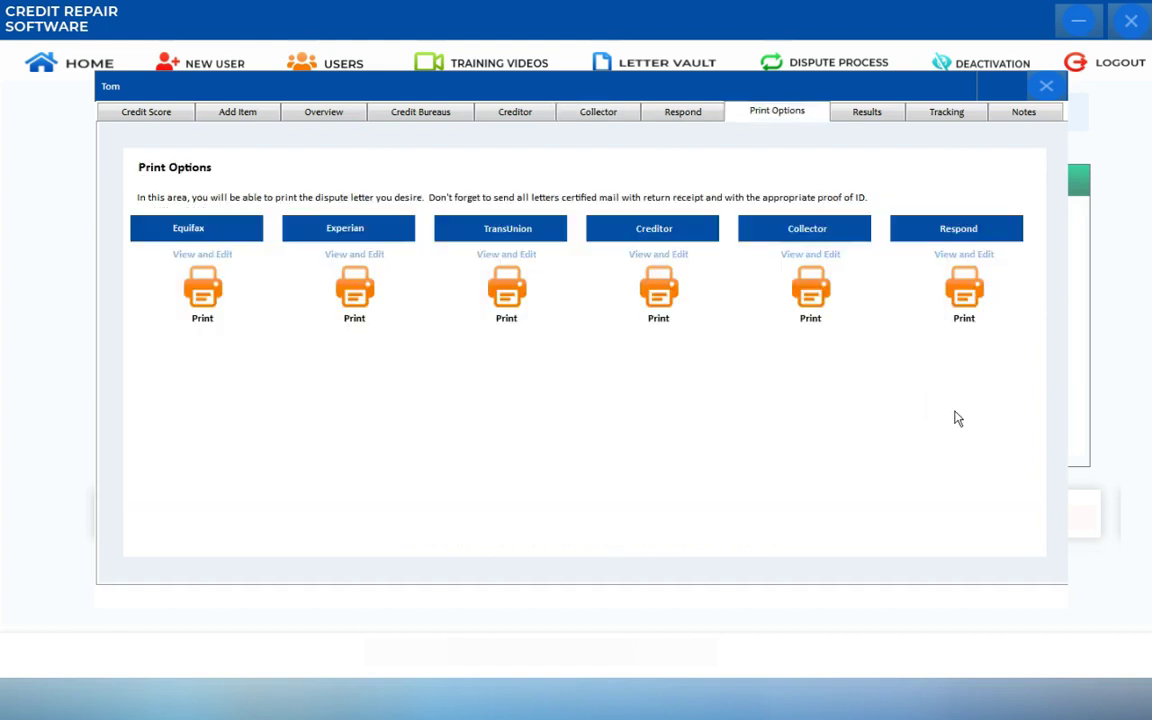
Preview the collector letter, check its save options without saving, and close the letter viewer
click(820, 293)
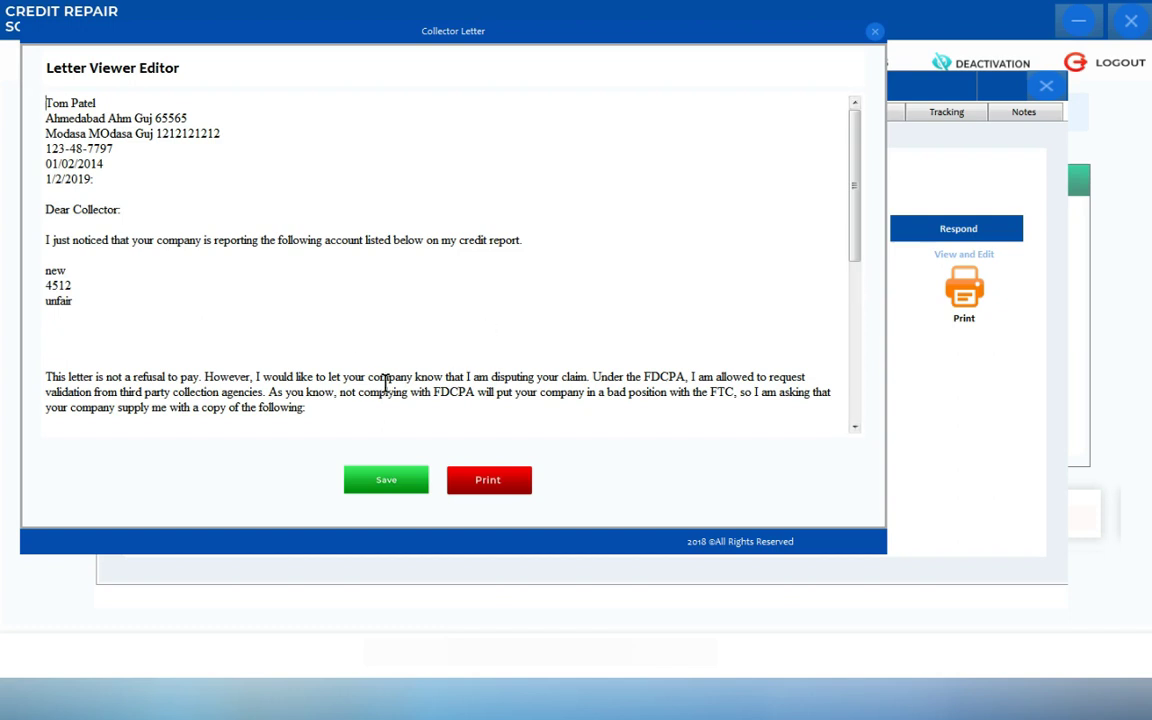
click(369, 412)
click(390, 484)
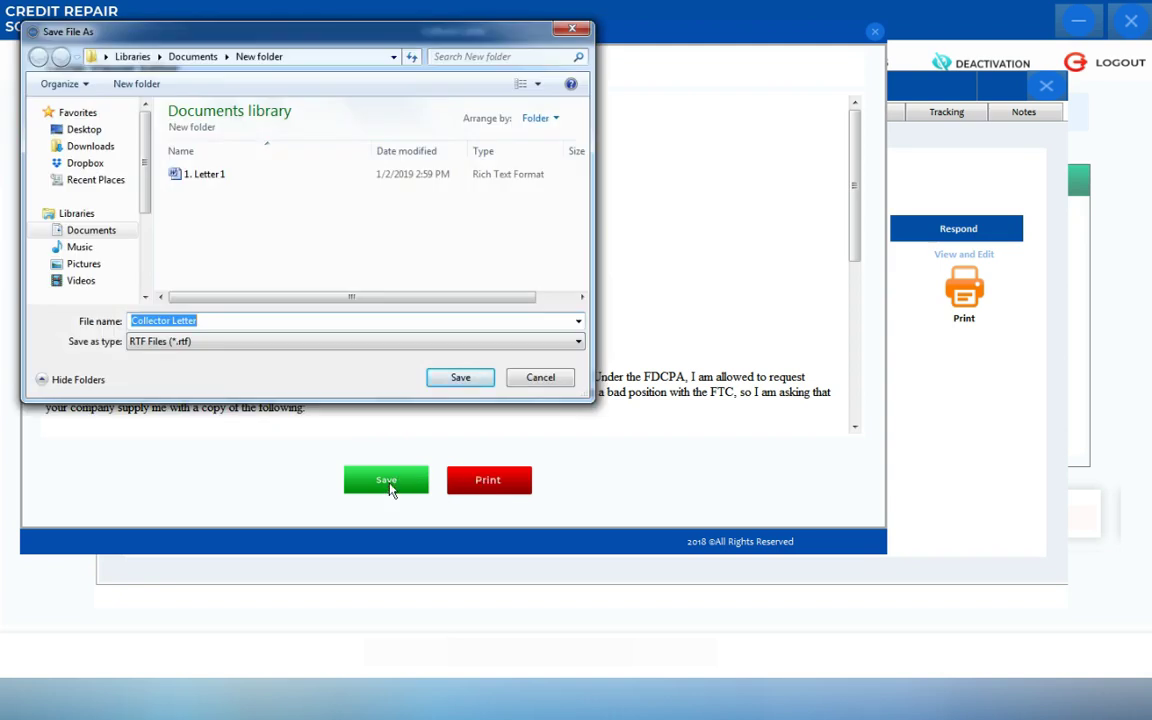
click(541, 378)
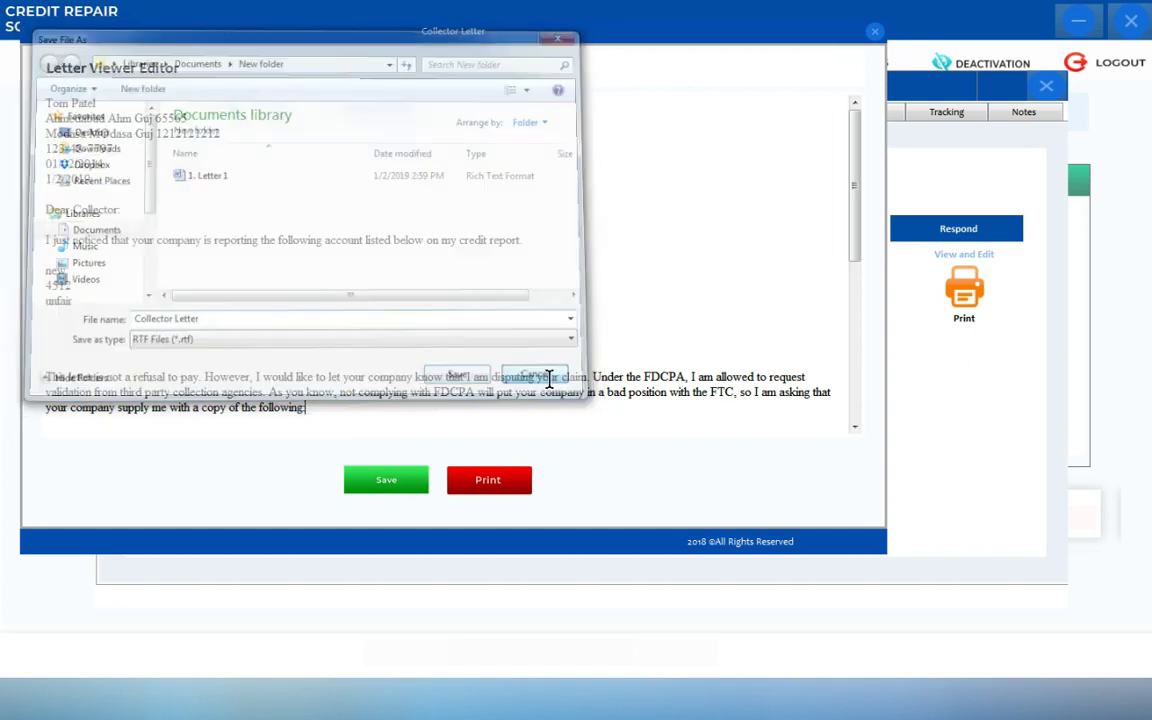
click(875, 33)
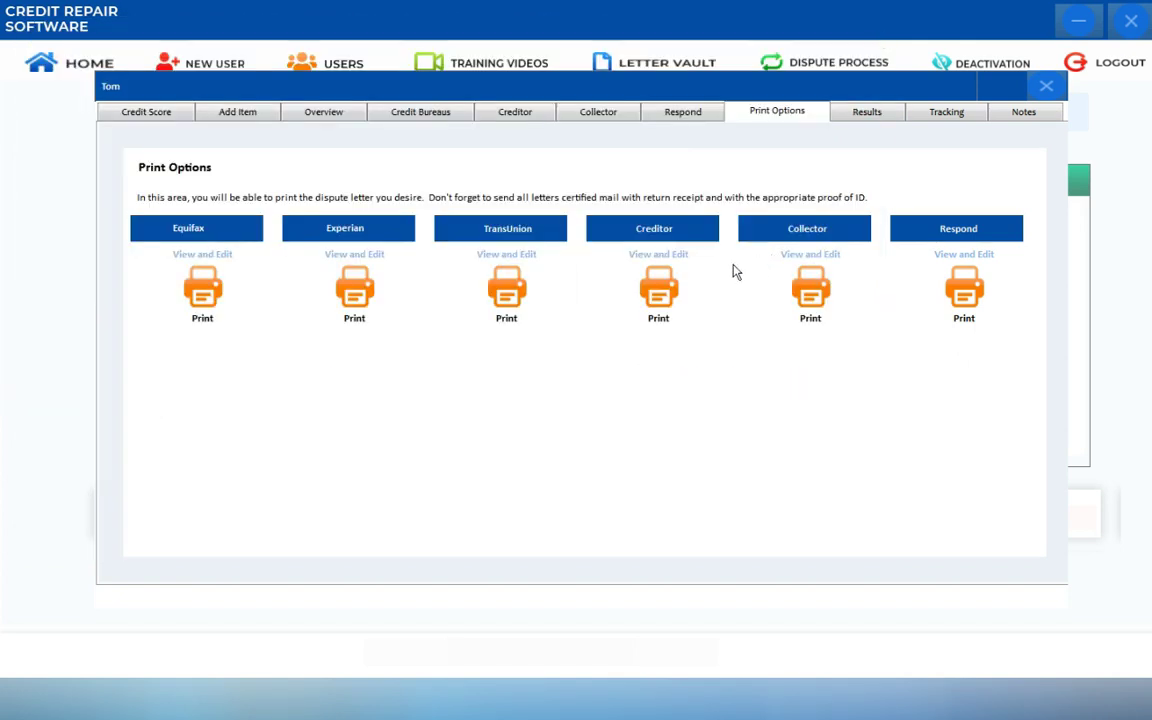